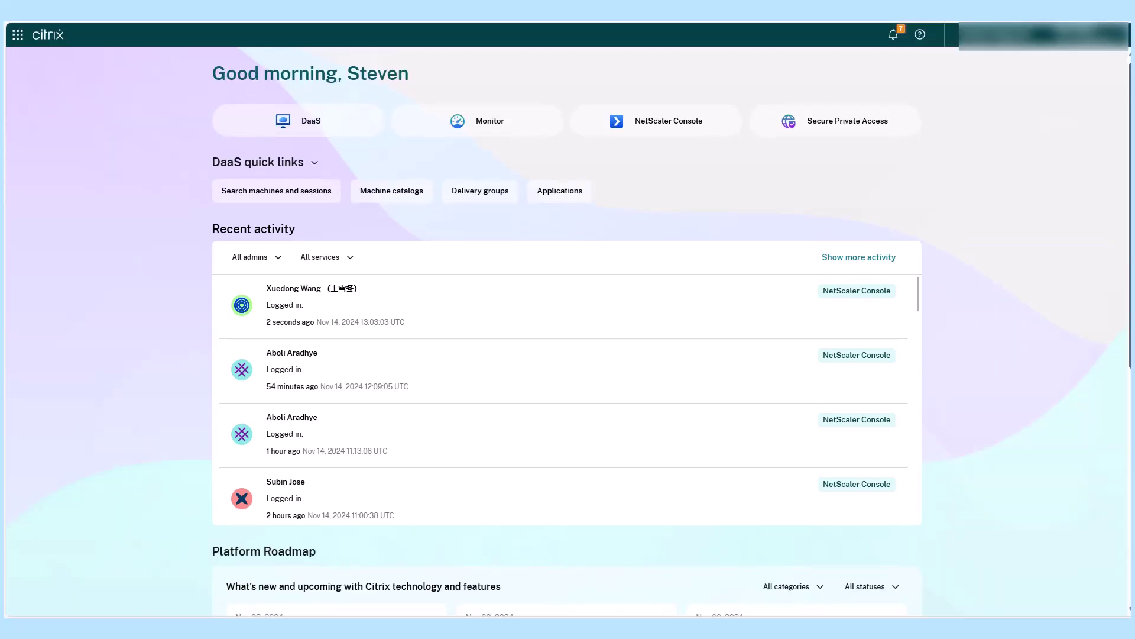
{"action": "scroll", "coordinate": [568, 355], "scroll_direction": "down", "scroll_amount": 1}
{"action": "scroll", "coordinate": [568, 355], "scroll_direction": "down", "scroll_amount": 2}
{"action": "scroll", "coordinate": [568, 355], "scroll_direction": "down", "scroll_amount": 1}
{"action": "scroll", "coordinate": [567, 355], "scroll_direction": "down", "scroll_amount": 1}
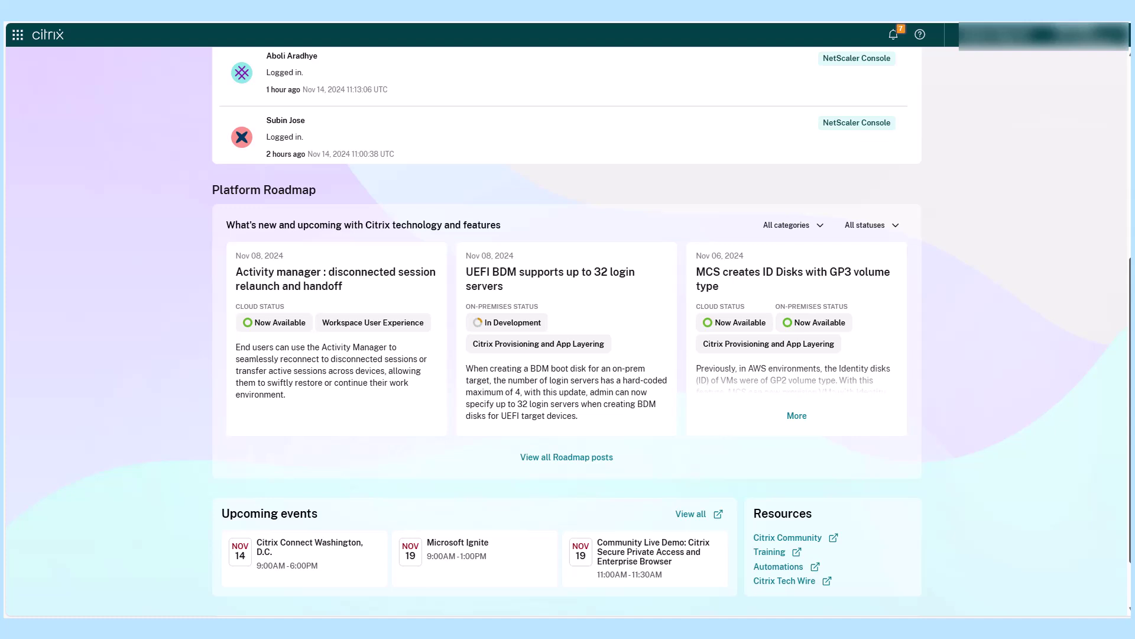
{"action": "scroll", "coordinate": [568, 355], "scroll_direction": "down", "scroll_amount": 1}
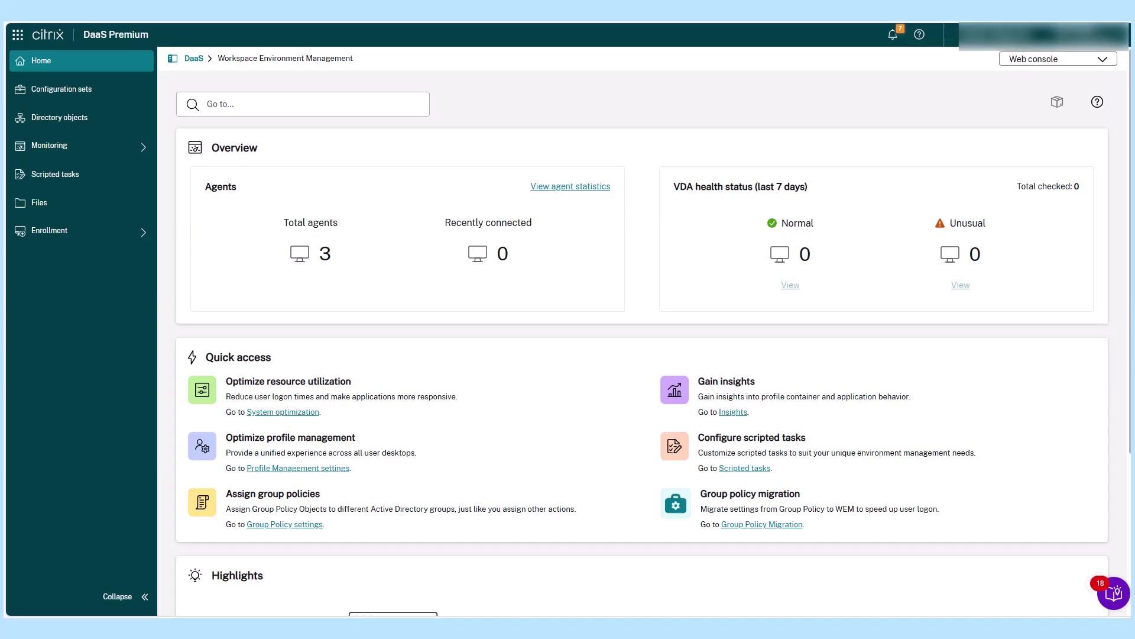
Step: Leave the WEM console for the DaaS Premium home page via the DaaS breadcrumb
{"action": "left_click", "coordinate": [194, 58]}
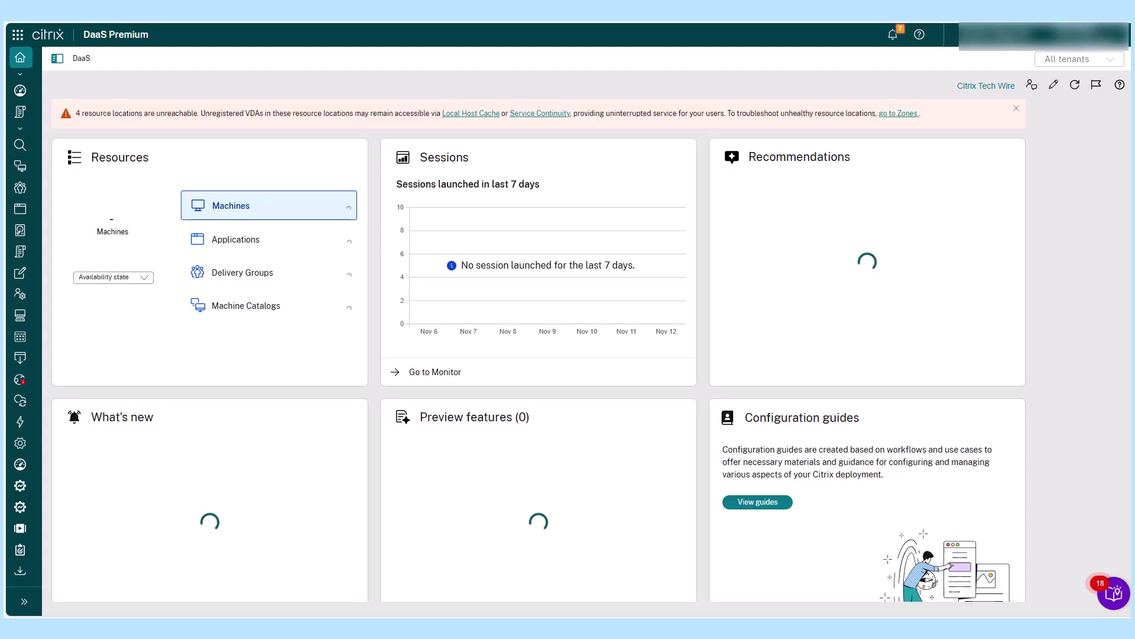